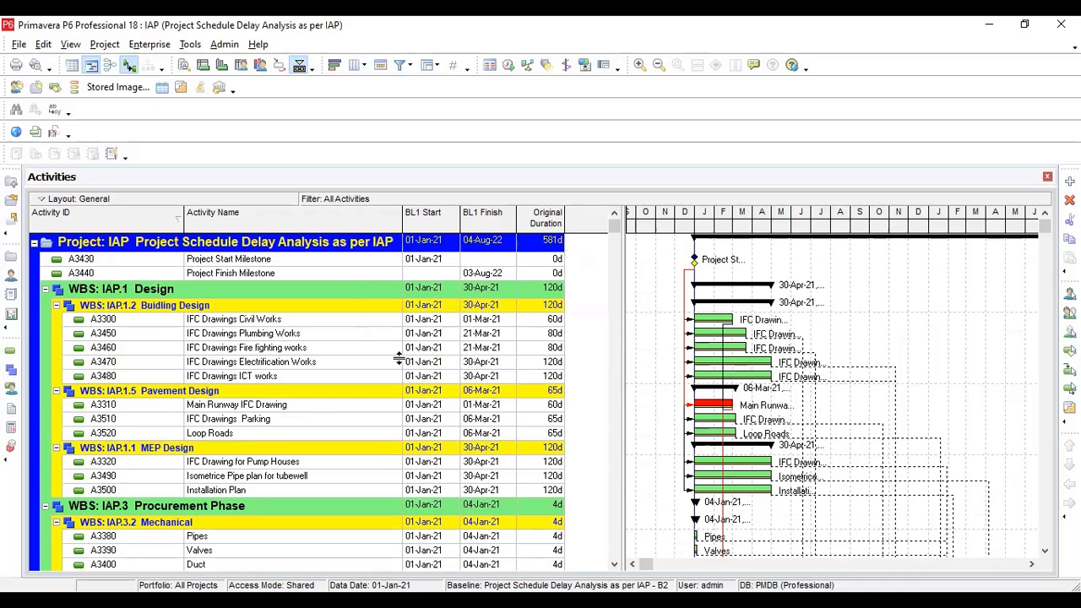
Step: Scroll down through the EOT Aerodrome document's list of delay events
{"action": "scroll", "coordinate": [423, 372], "scroll_direction": "down", "scroll_amount": 5}
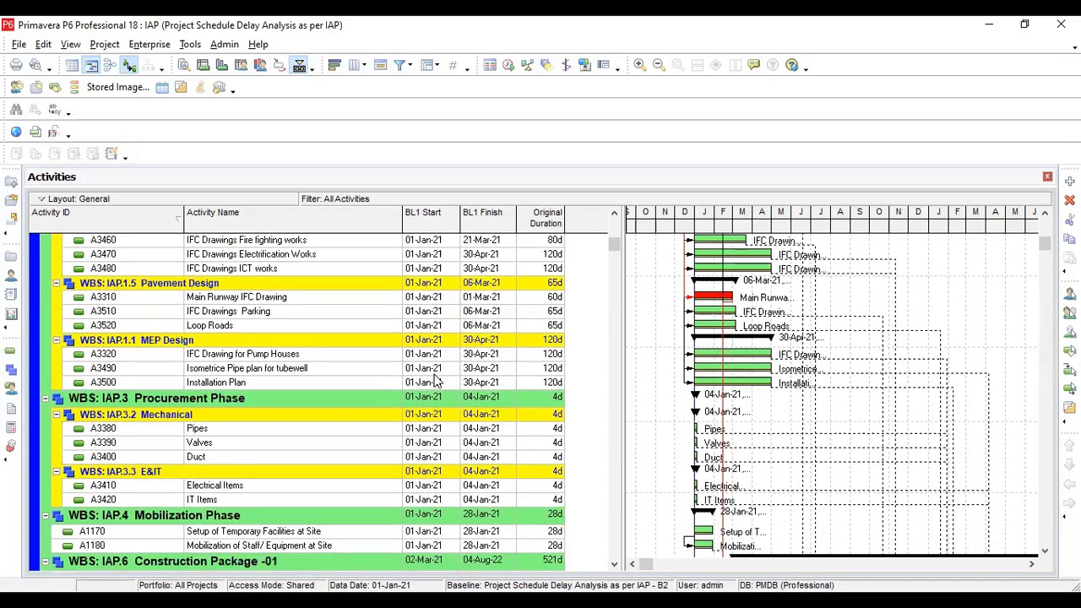
{"action": "scroll", "coordinate": [435, 380], "scroll_direction": "down", "scroll_amount": 1}
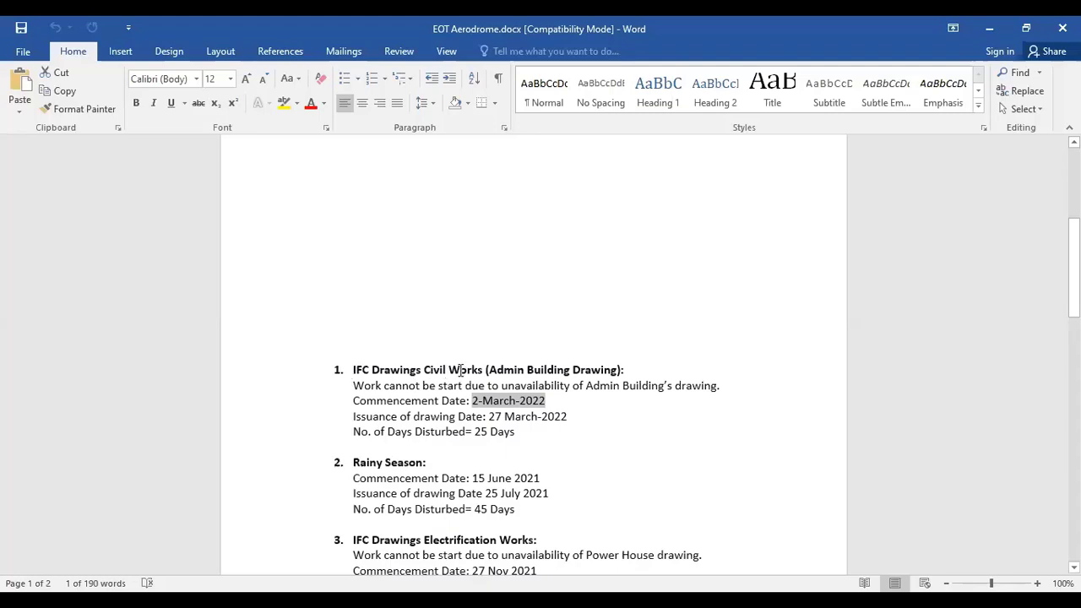
Step: Highlight 'Admin Building Drawing' in the first delay item, then return to P6
{"action": "left_click_drag", "start_coordinate": [488, 369], "coordinate": [598, 374]}
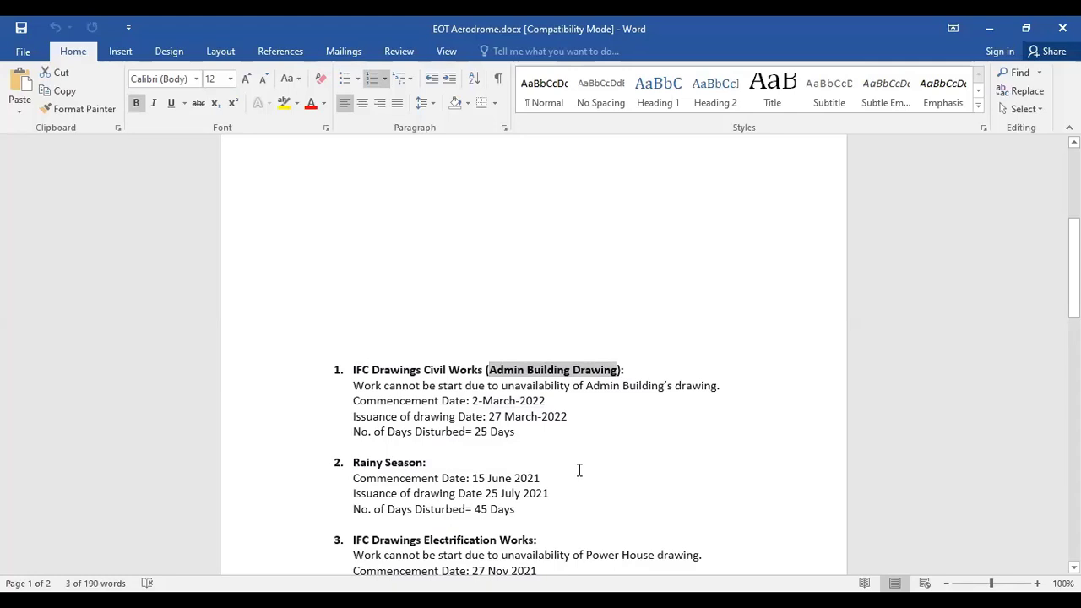
{"action": "key", "text": "alt+Tab"}
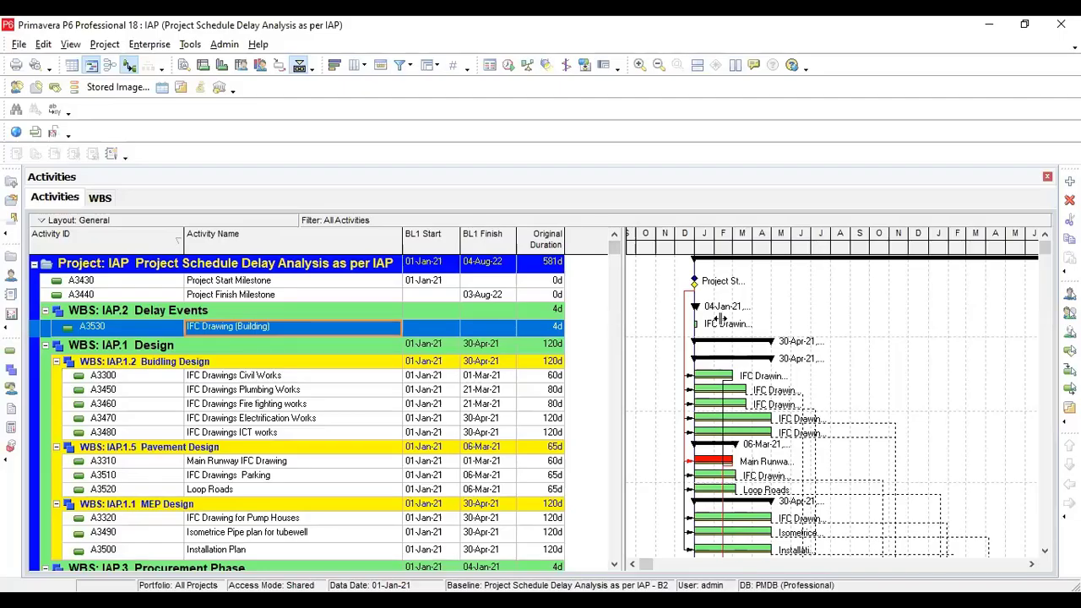
Step: Widen the activity table and add the Finish date column right after BL1 Finish
{"action": "left_click_drag", "start_coordinate": [623, 322], "coordinate": [712, 323]}
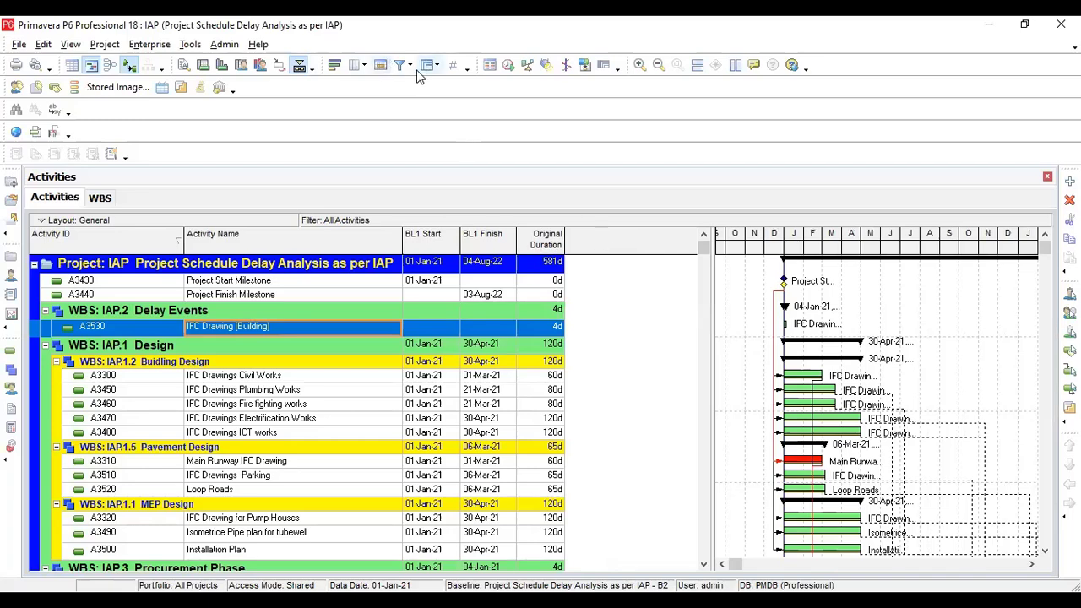
{"action": "left_click", "coordinate": [361, 71]}
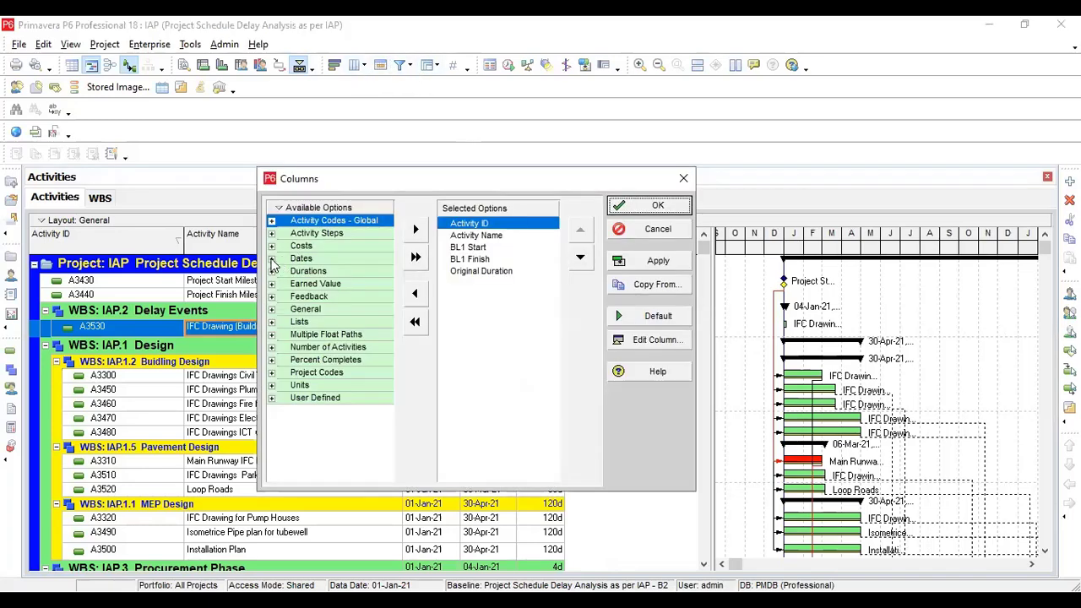
{"action": "left_click", "coordinate": [271, 259]}
{"action": "scroll", "coordinate": [332, 361], "scroll_direction": "down", "scroll_amount": 4}
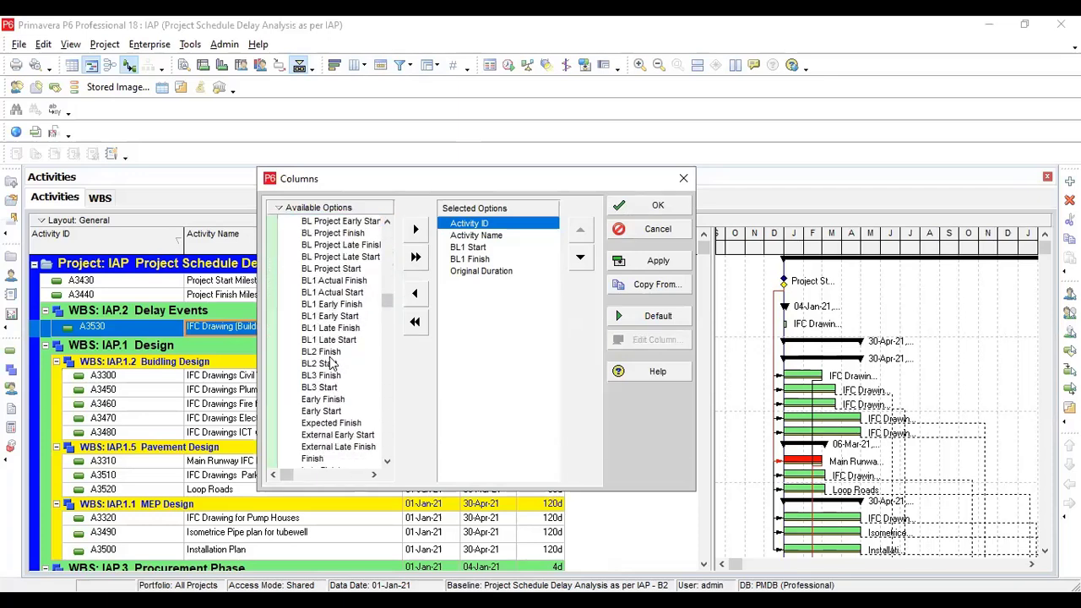
{"action": "scroll", "coordinate": [332, 362], "scroll_direction": "down", "scroll_amount": 2}
{"action": "left_click", "coordinate": [322, 398]}
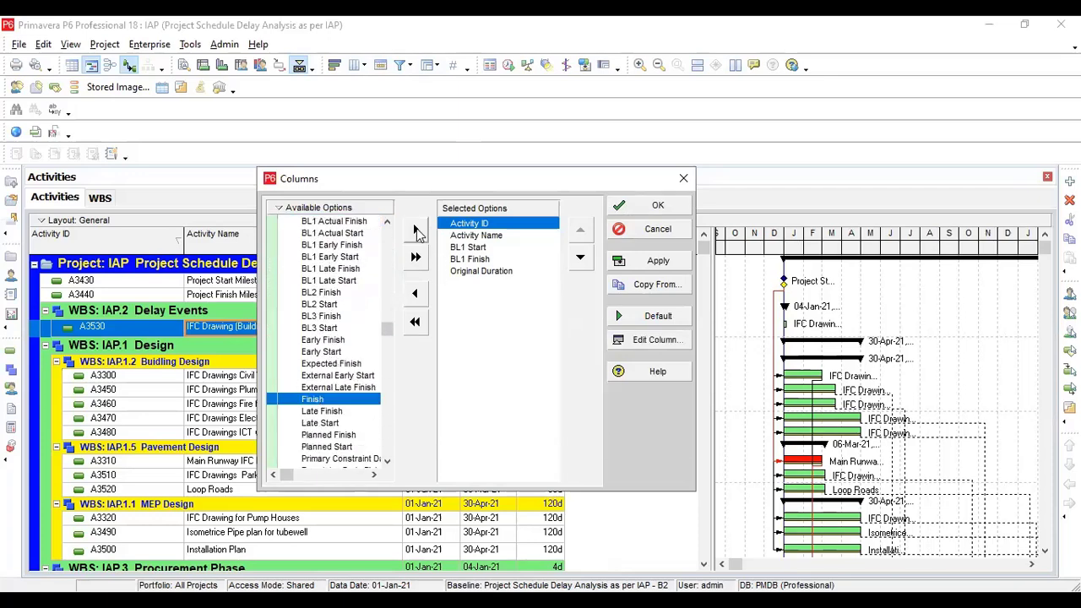
{"action": "left_click", "coordinate": [415, 229]}
{"action": "left_click", "coordinate": [579, 258]}
{"action": "left_click", "coordinate": [579, 257]}
{"action": "left_click", "coordinate": [579, 258]}
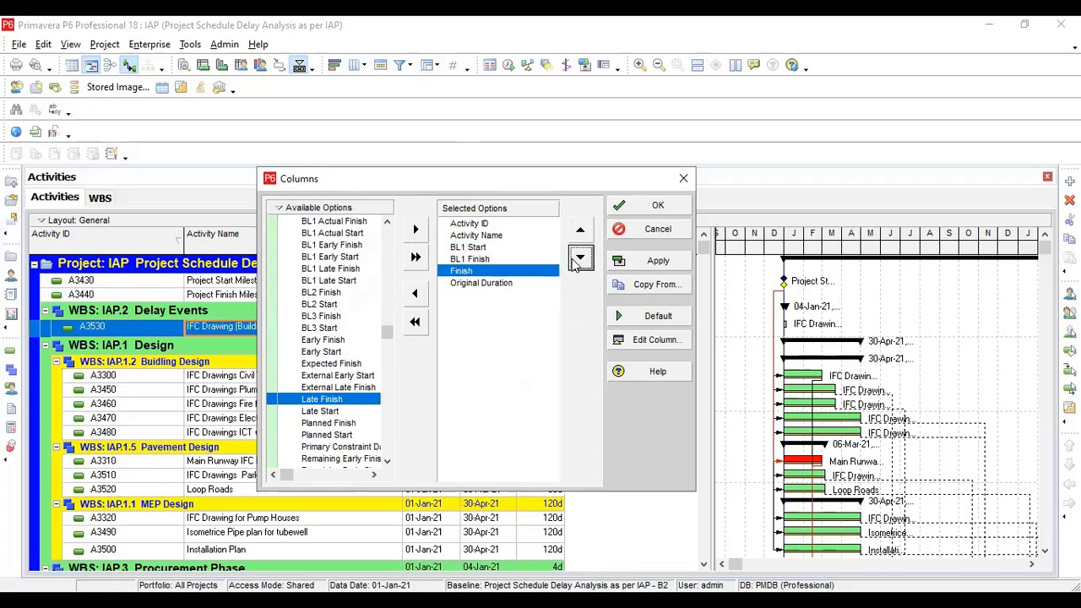
Step: Add the Start date column just above Finish and apply the new column layout
{"action": "left_click", "coordinate": [387, 461]}
{"action": "left_click", "coordinate": [387, 461]}
{"action": "left_click", "coordinate": [387, 461]}
{"action": "left_click", "coordinate": [387, 461]}
{"action": "left_click", "coordinate": [387, 461]}
{"action": "left_click", "coordinate": [386, 461]}
{"action": "left_click", "coordinate": [386, 461]}
{"action": "left_click", "coordinate": [334, 446]}
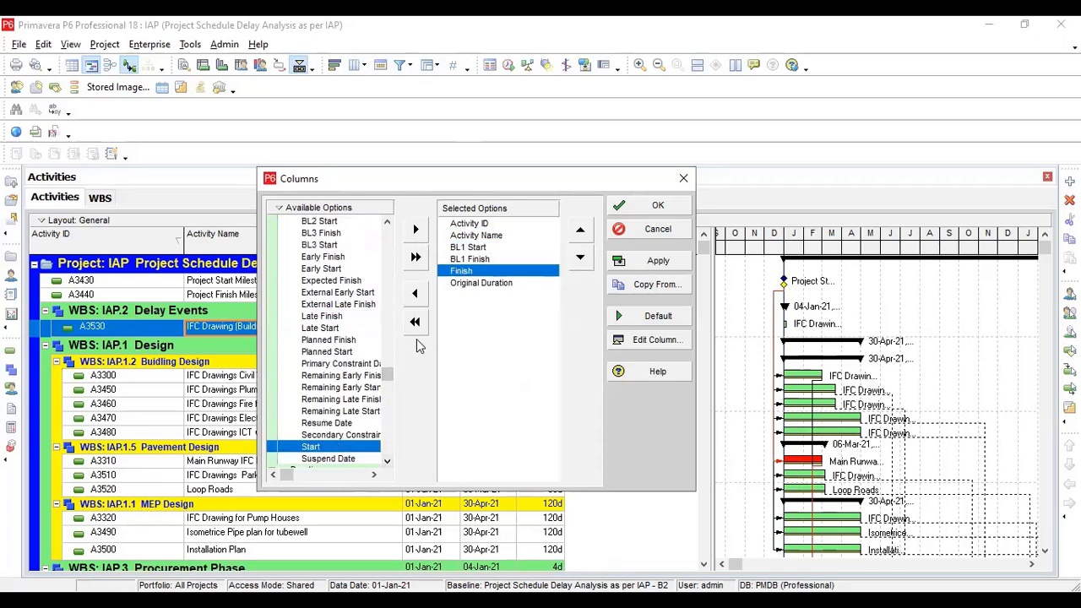
{"action": "left_click", "coordinate": [415, 230]}
{"action": "left_click", "coordinate": [580, 229]}
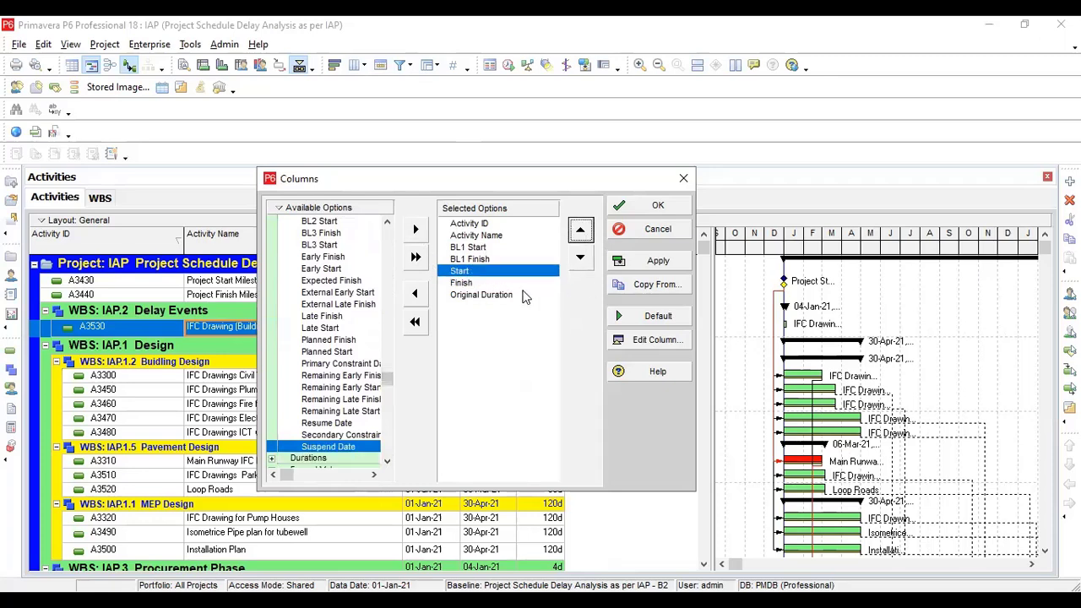
{"action": "left_click", "coordinate": [655, 260]}
{"action": "left_click", "coordinate": [660, 206]}
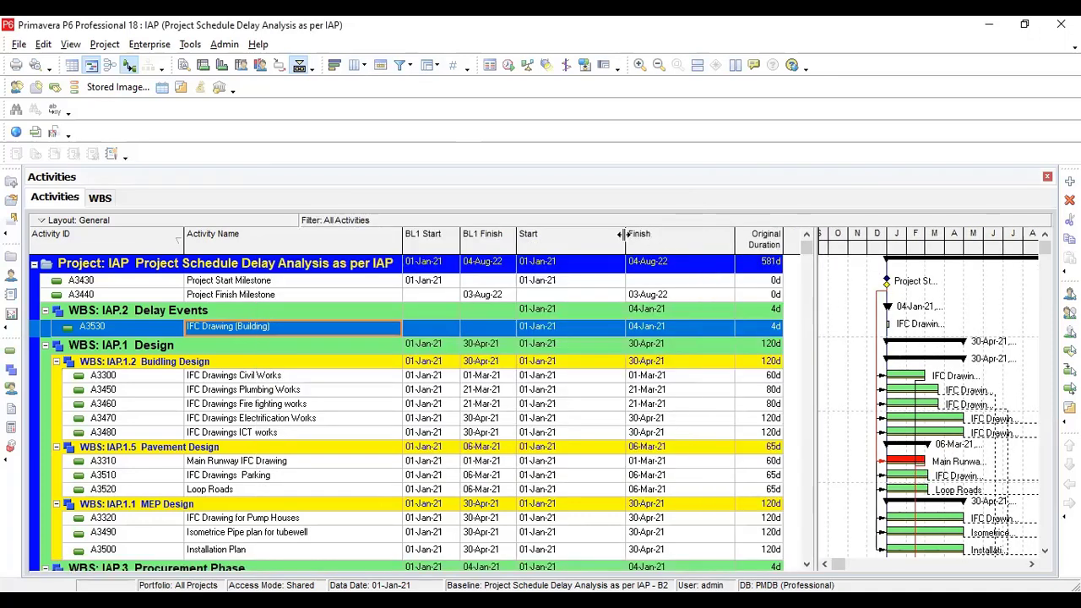
Step: Narrow the Start and Finish columns by dragging their header borders left
{"action": "left_click_drag", "start_coordinate": [624, 239], "coordinate": [576, 238]}
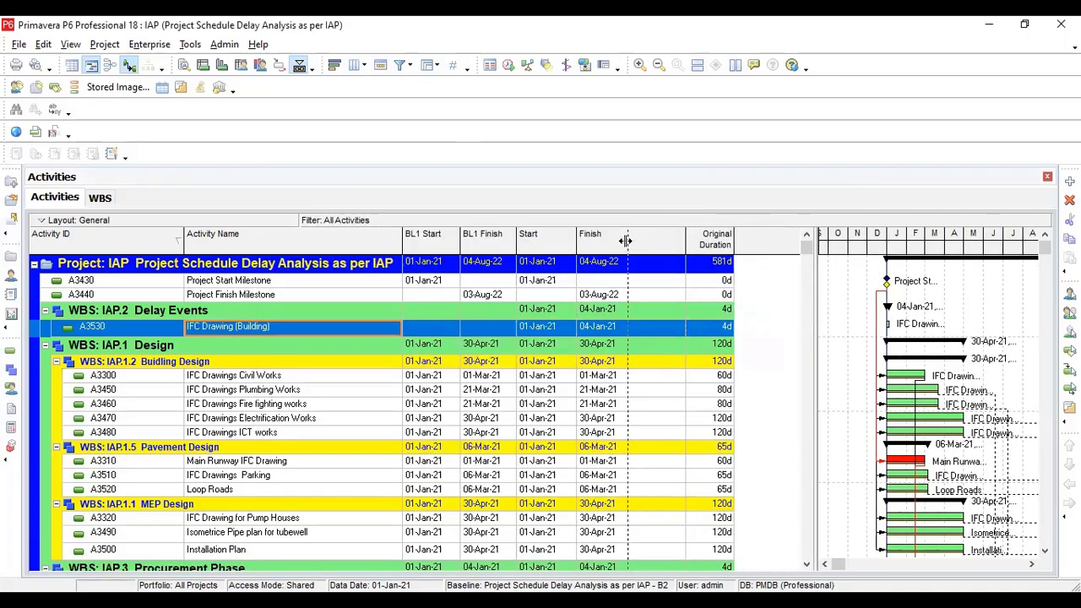
{"action": "left_click_drag", "start_coordinate": [625, 242], "coordinate": [626, 242]}
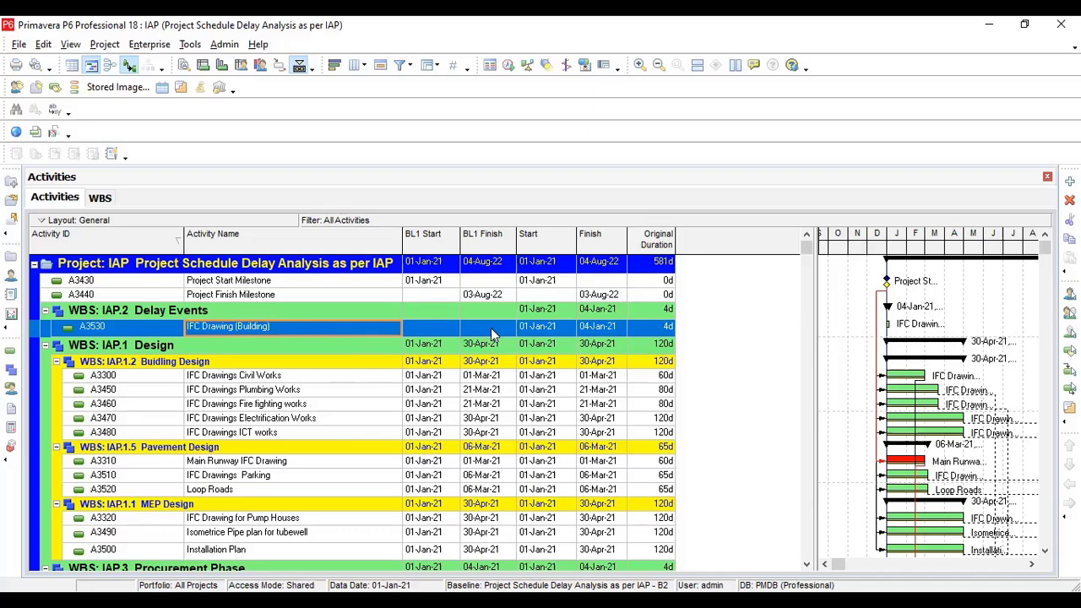
Step: Show A3530's activity details on the Status tab and enlarge the details pane
{"action": "right_click", "coordinate": [347, 332]}
{"action": "left_click", "coordinate": [410, 220]}
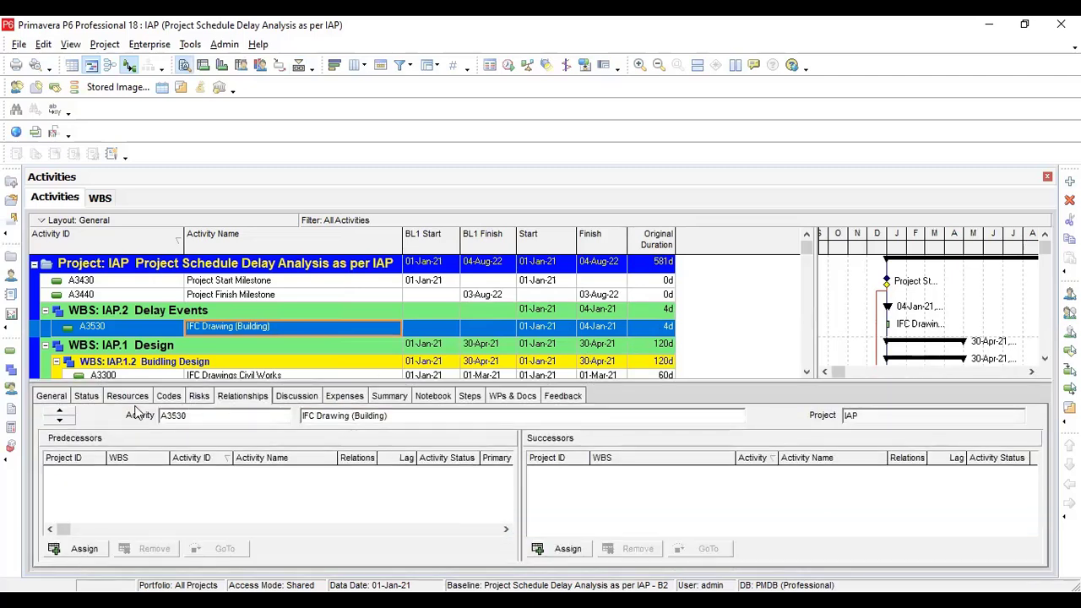
{"action": "left_click", "coordinate": [77, 396]}
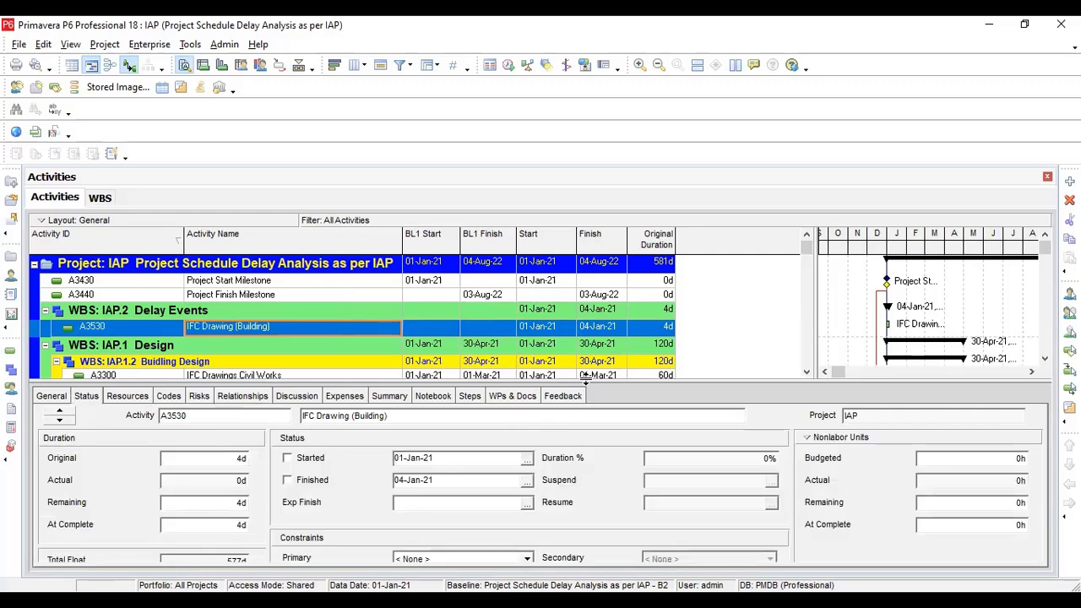
{"action": "left_click_drag", "start_coordinate": [586, 382], "coordinate": [590, 314]}
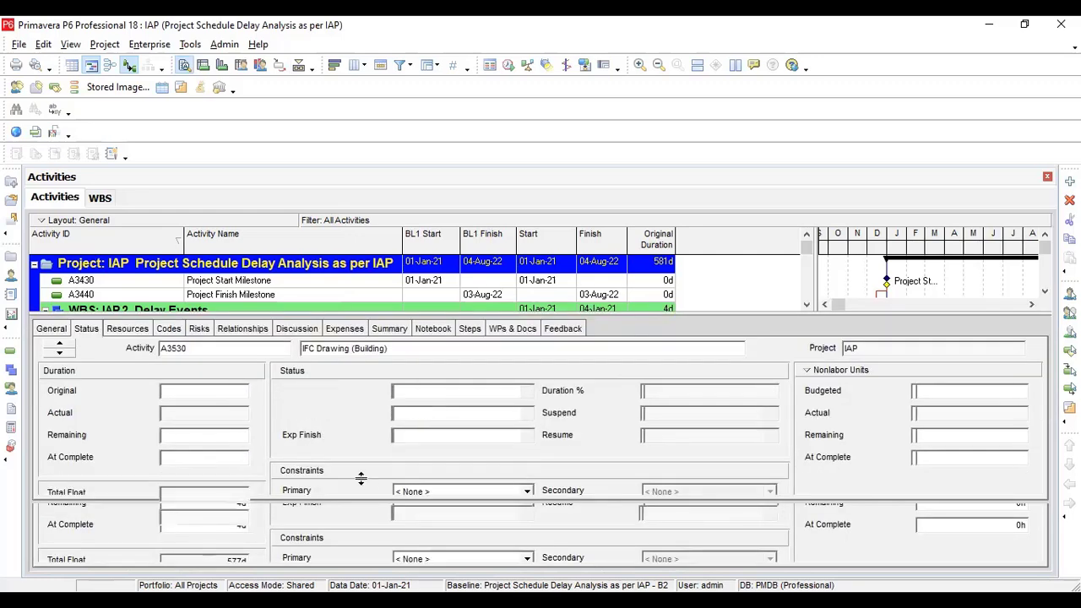
Step: Give A3530 a Mandatory Start primary constraint dated 02-Mar-21
{"action": "left_click", "coordinate": [525, 491]}
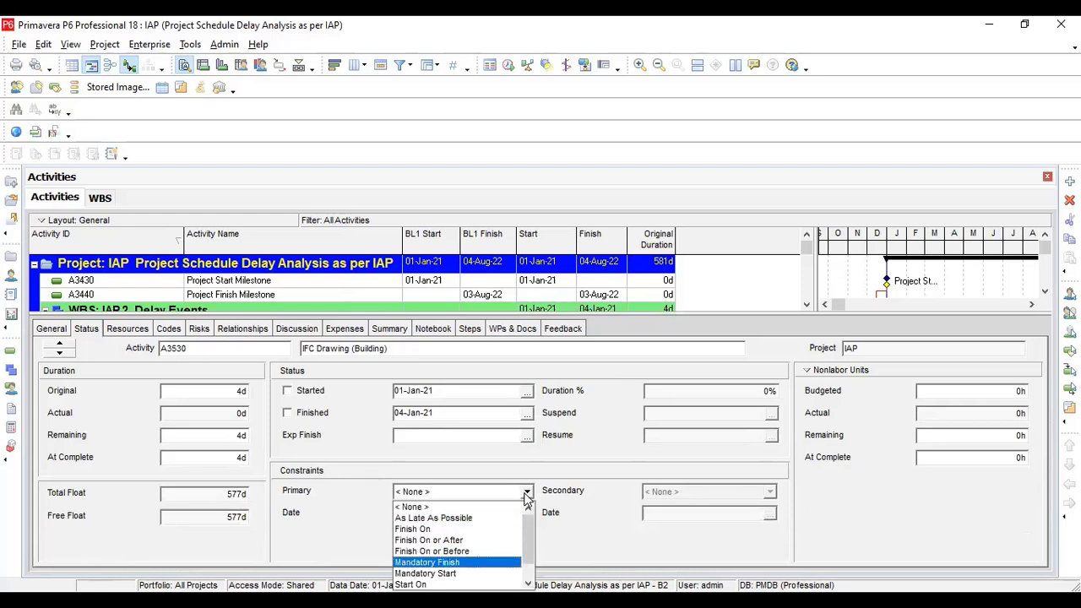
{"action": "left_click", "coordinate": [483, 575]}
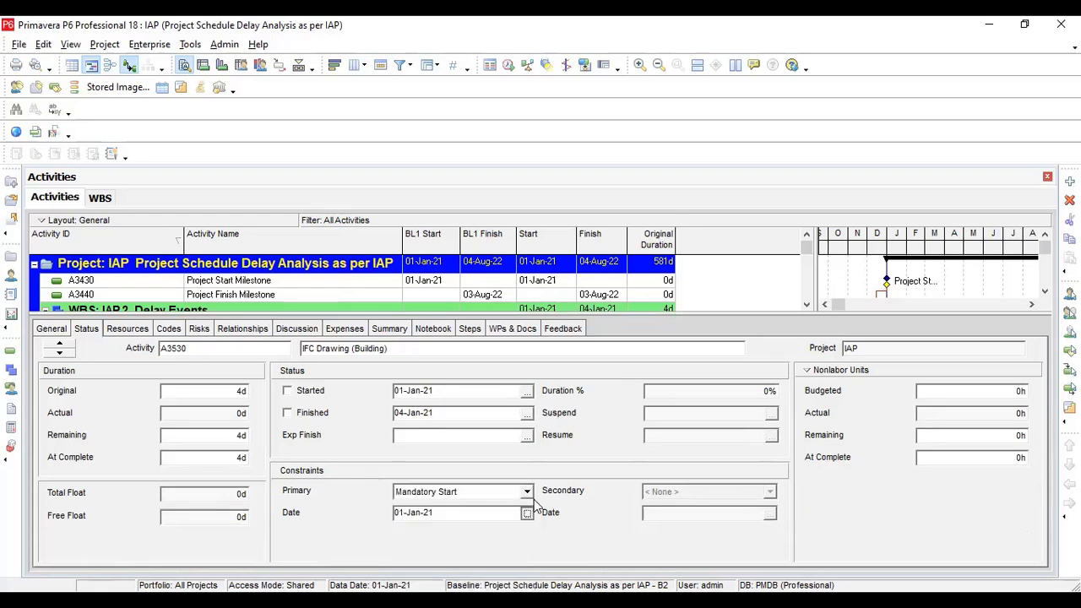
{"action": "left_click", "coordinate": [589, 254]}
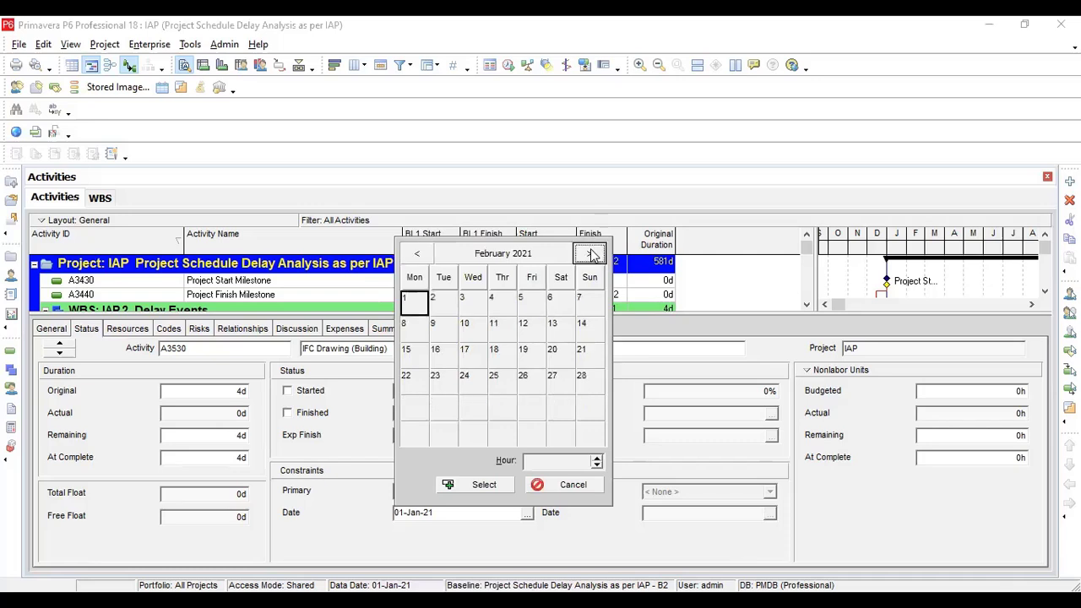
{"action": "left_click", "coordinate": [589, 254]}
{"action": "left_click", "coordinate": [445, 300]}
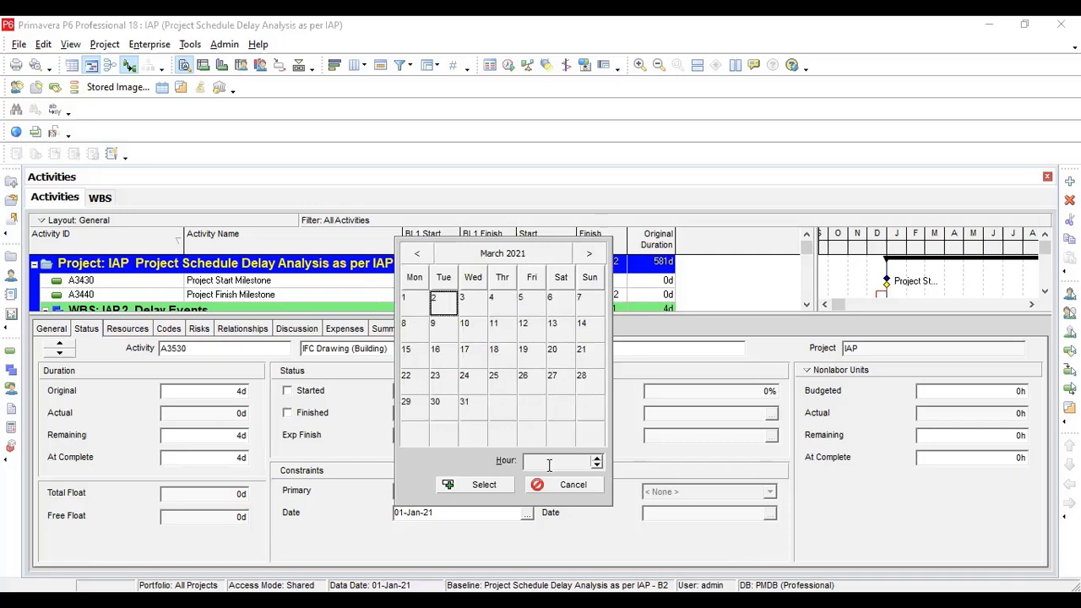
{"action": "left_click", "coordinate": [507, 485]}
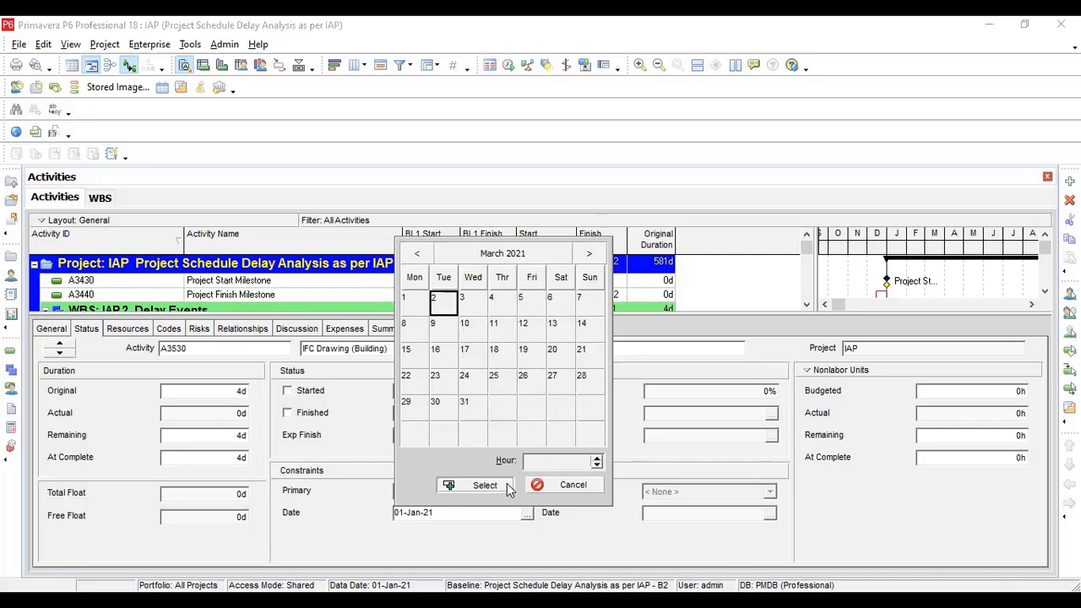
Step: Hide the bottom layout and set A3530's original duration to 26d, finishing 27-Mar-21
{"action": "left_click", "coordinate": [300, 65]}
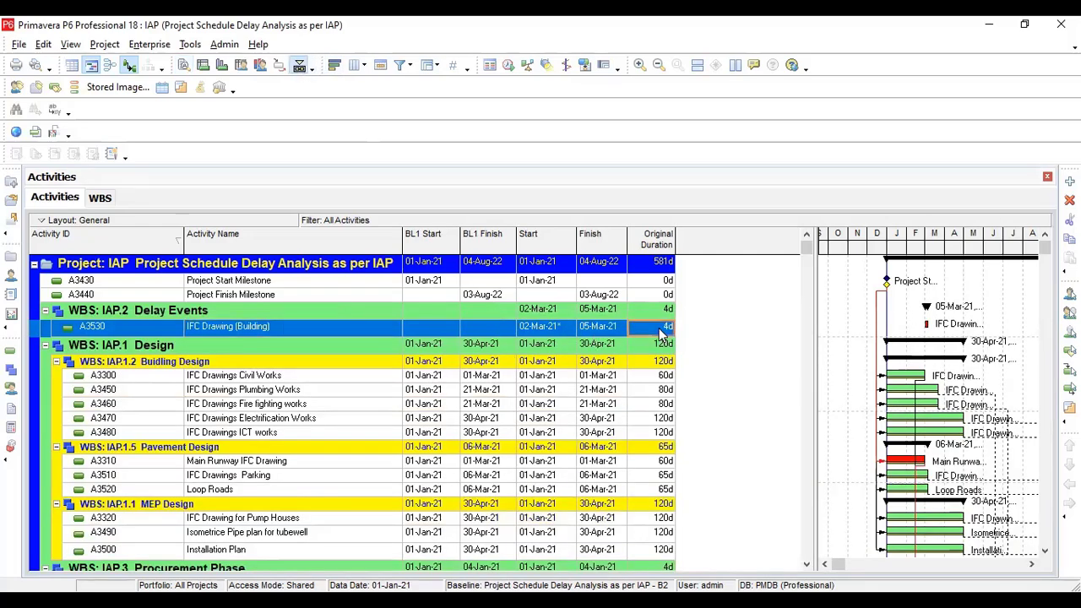
{"action": "left_click", "coordinate": [660, 328]}
{"action": "type", "text": "25"}
{"action": "key", "text": "Return"}
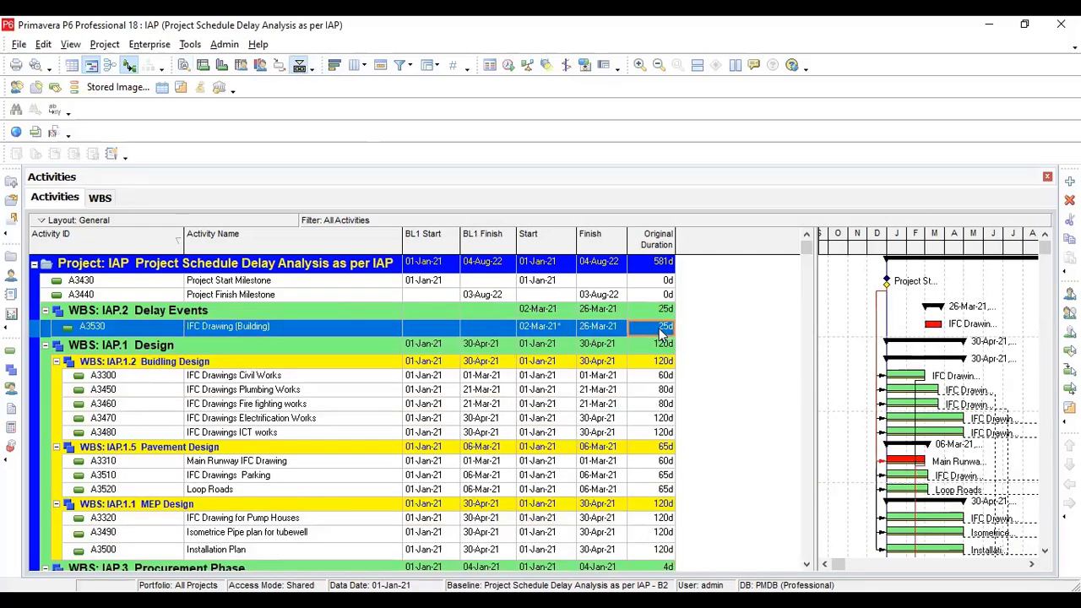
{"action": "type", "text": "26"}
{"action": "key", "text": "Return"}
{"action": "double_click", "coordinate": [363, 324]}
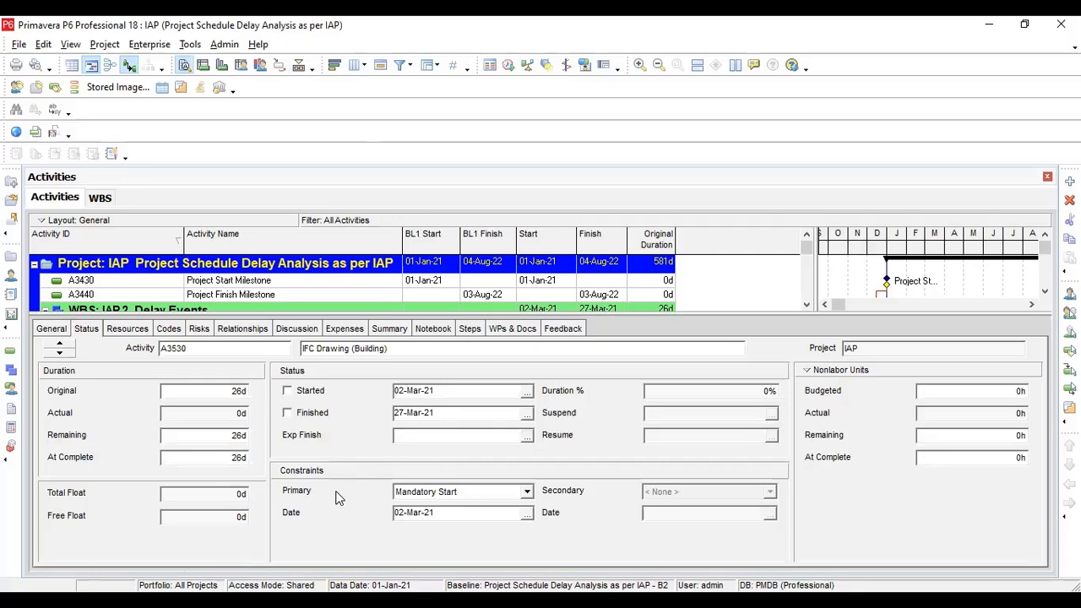
{"action": "left_click", "coordinate": [299, 65]}
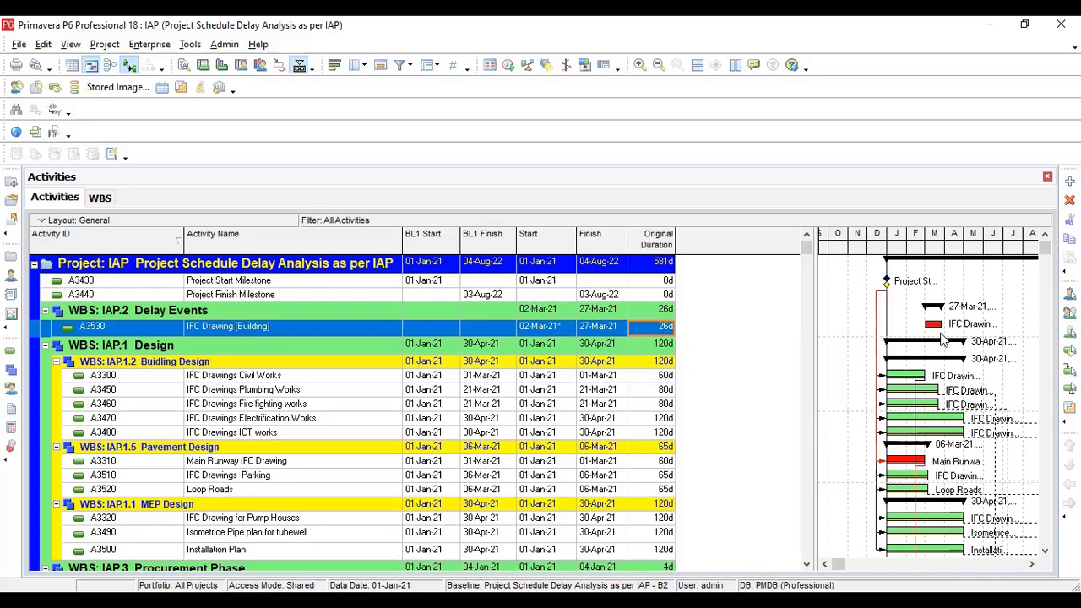
Step: Bring up the Relationships tab for A3530 IFC Drawing (Building), which lists no predecessors or successors
{"action": "double_click", "coordinate": [298, 330]}
{"action": "left_click", "coordinate": [253, 328]}
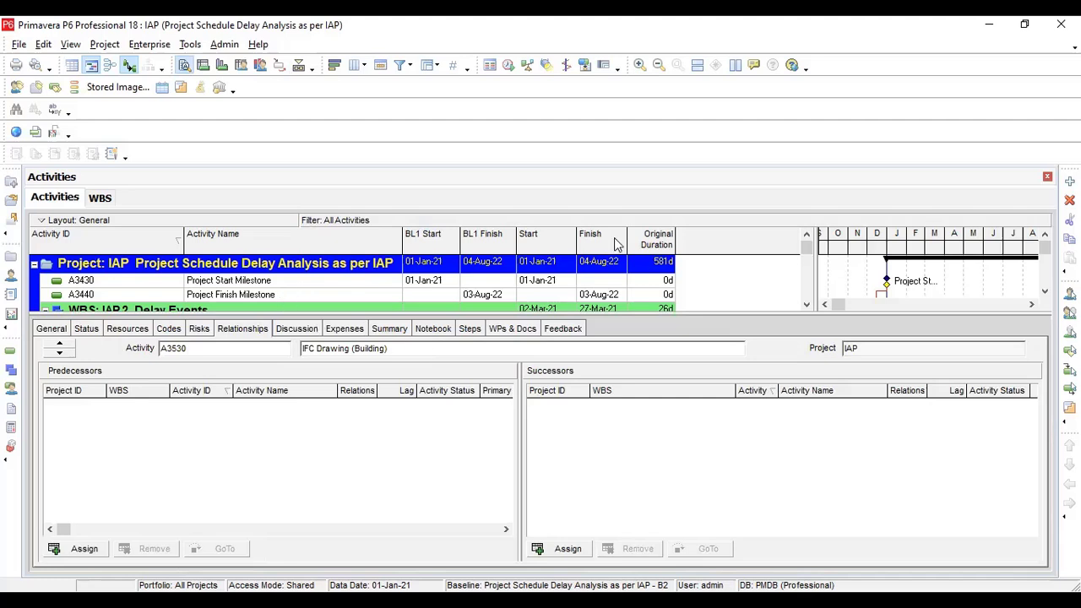
{"action": "left_click", "coordinate": [806, 305]}
{"action": "left_click", "coordinate": [806, 305]}
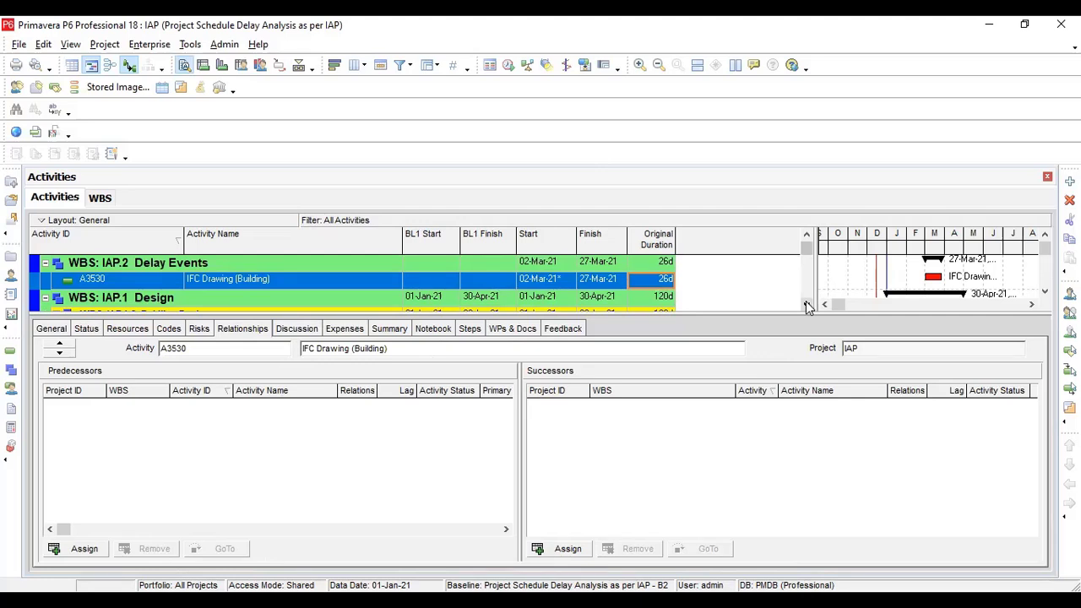
{"action": "left_click", "coordinate": [806, 305]}
{"action": "left_click", "coordinate": [807, 306]}
{"action": "left_click", "coordinate": [806, 305]}
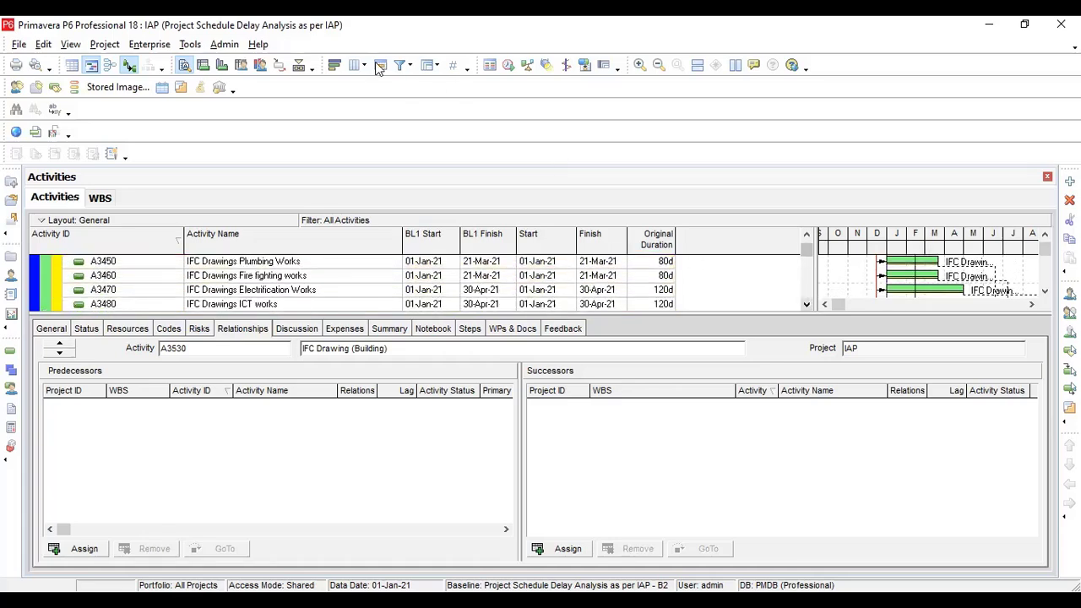
{"action": "left_click", "coordinate": [299, 65]}
{"action": "scroll", "coordinate": [509, 367], "scroll_direction": "down", "scroll_amount": 3}
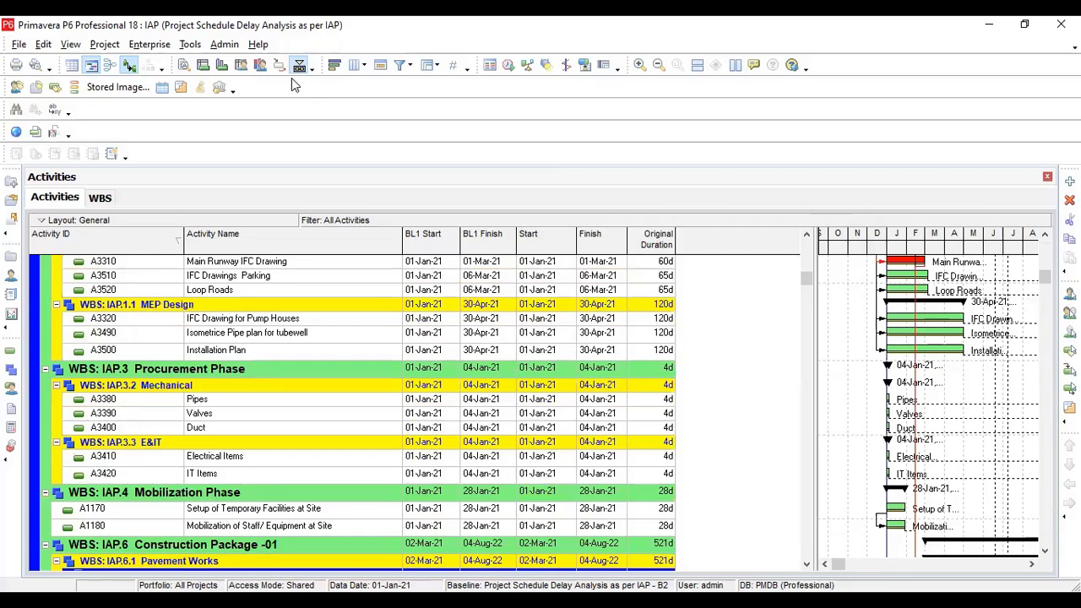
{"action": "scroll", "coordinate": [579, 359], "scroll_direction": "up", "scroll_amount": 5}
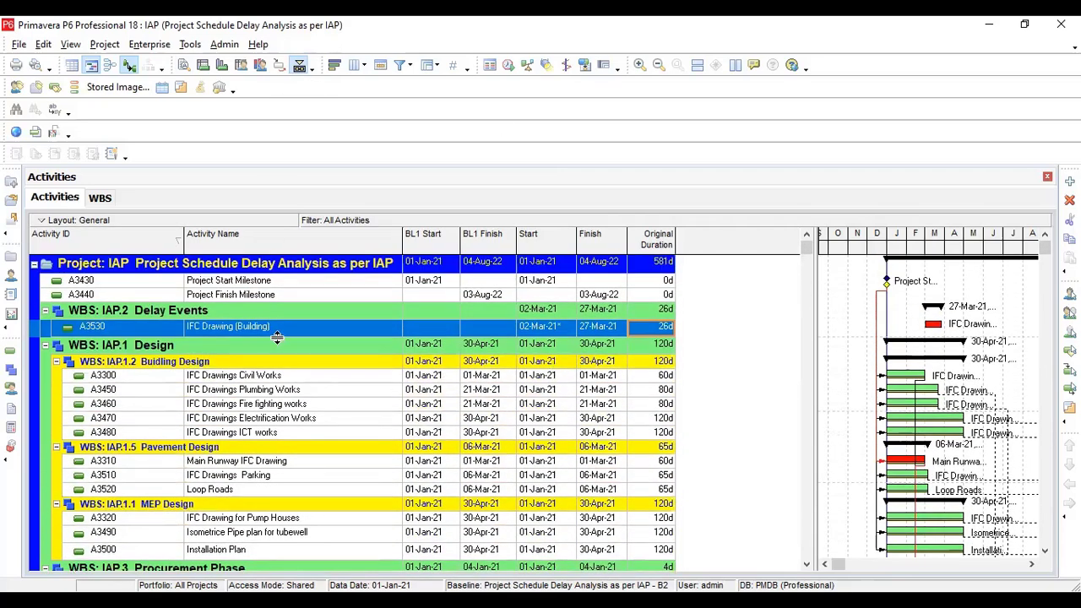
{"action": "double_click", "coordinate": [276, 328]}
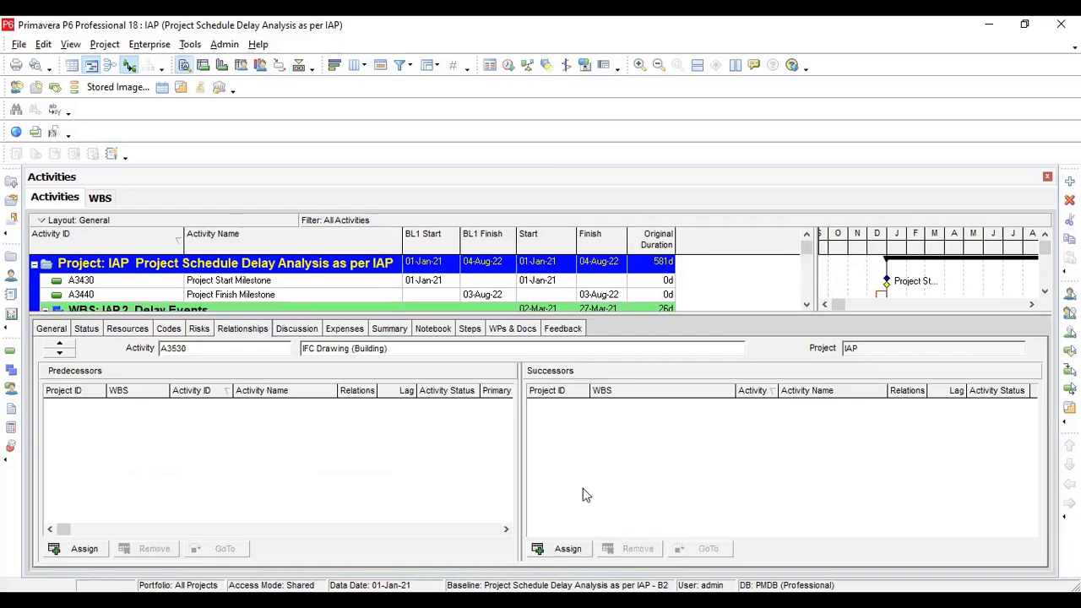
Step: Assign A1890 Earth Works as A3530's finish-to-start successor, moving the project finish to 29-Aug-22
{"action": "left_click", "coordinate": [557, 554]}
{"action": "scroll", "coordinate": [470, 242], "scroll_direction": "down", "scroll_amount": 15}
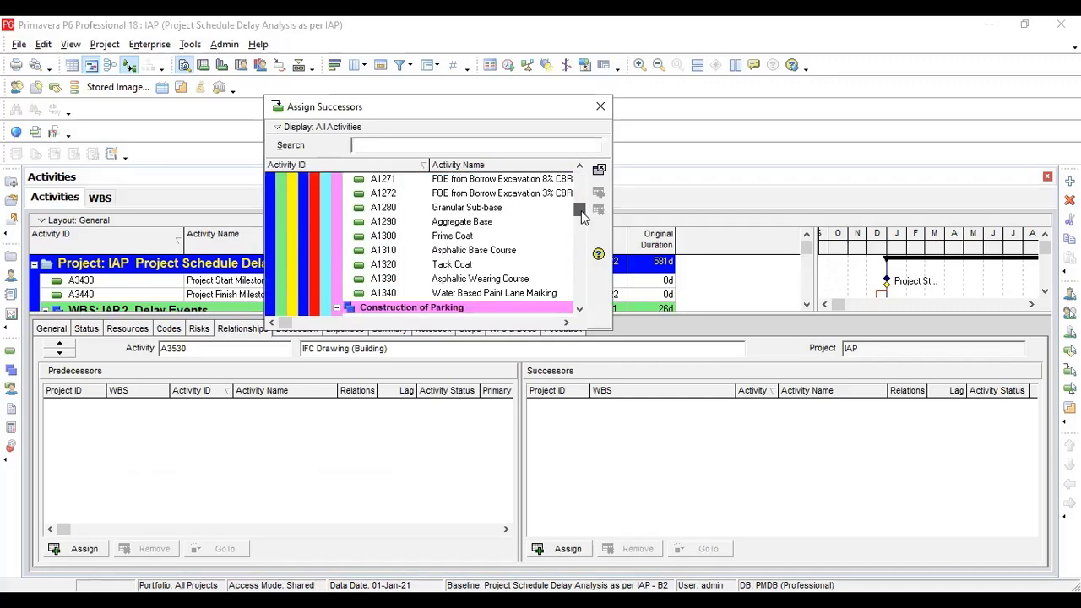
{"action": "scroll", "coordinate": [469, 243], "scroll_direction": "down", "scroll_amount": 1}
{"action": "scroll", "coordinate": [470, 242], "scroll_direction": "down", "scroll_amount": 5}
{"action": "scroll", "coordinate": [470, 242], "scroll_direction": "down", "scroll_amount": 2}
{"action": "left_click", "coordinate": [470, 247]}
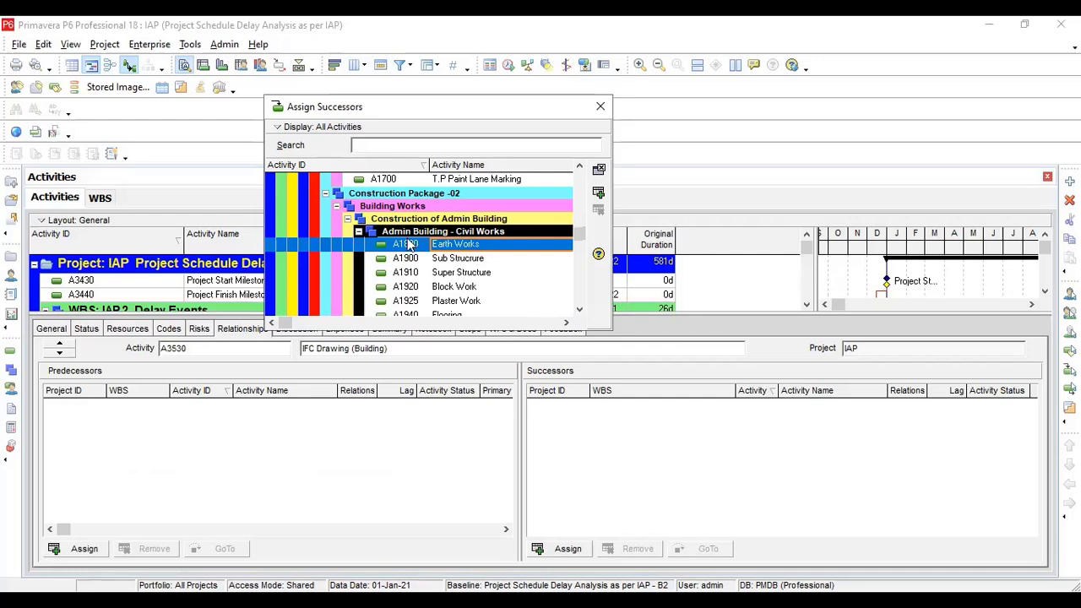
{"action": "left_click", "coordinate": [393, 143]}
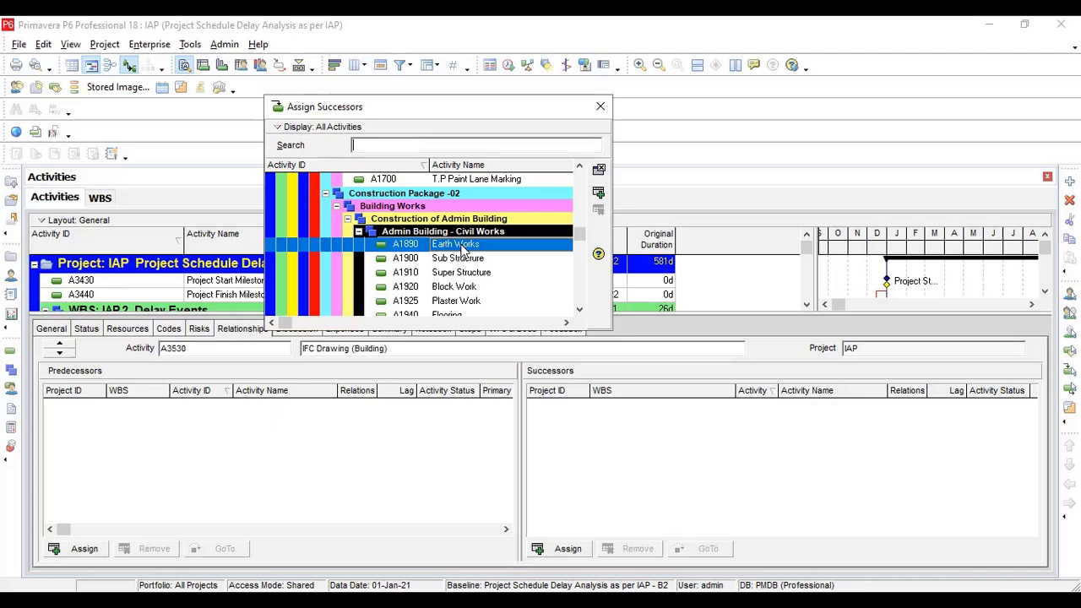
{"action": "left_click", "coordinate": [598, 190]}
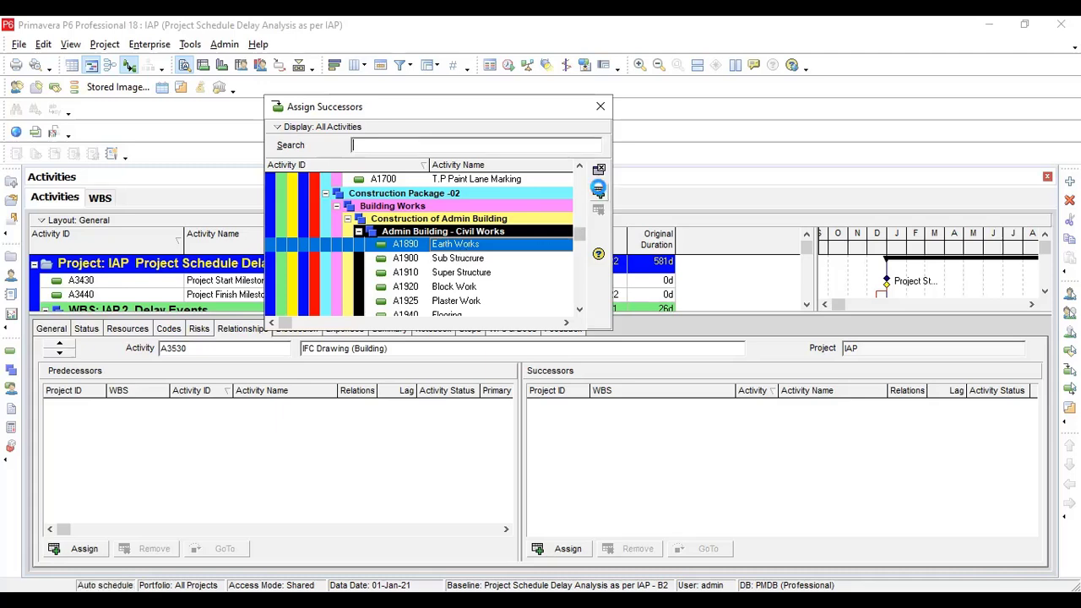
{"action": "left_click", "coordinate": [599, 106]}
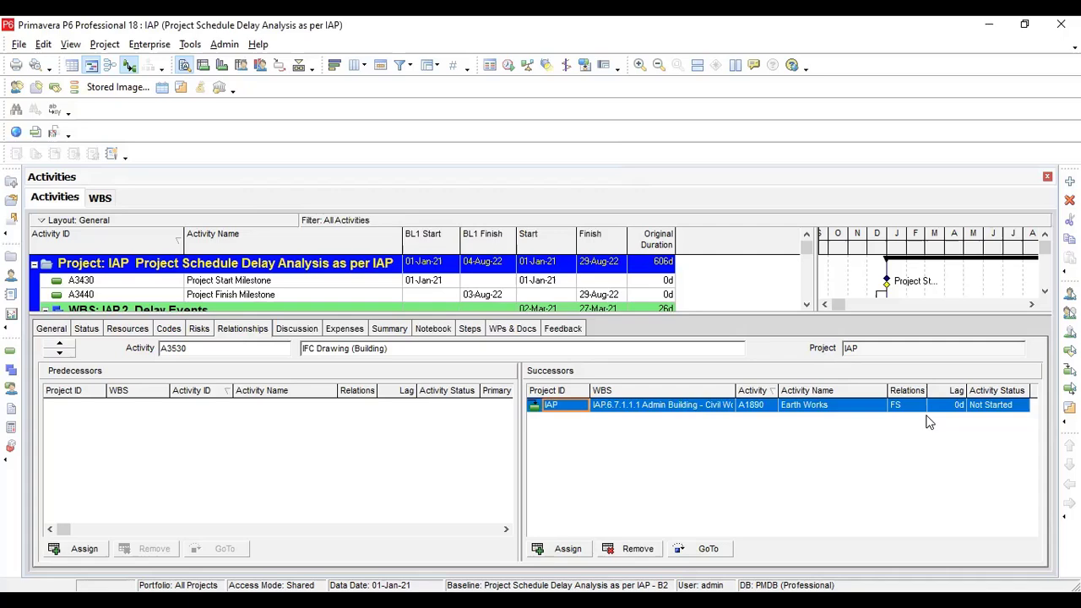
{"action": "left_click", "coordinate": [299, 67]}
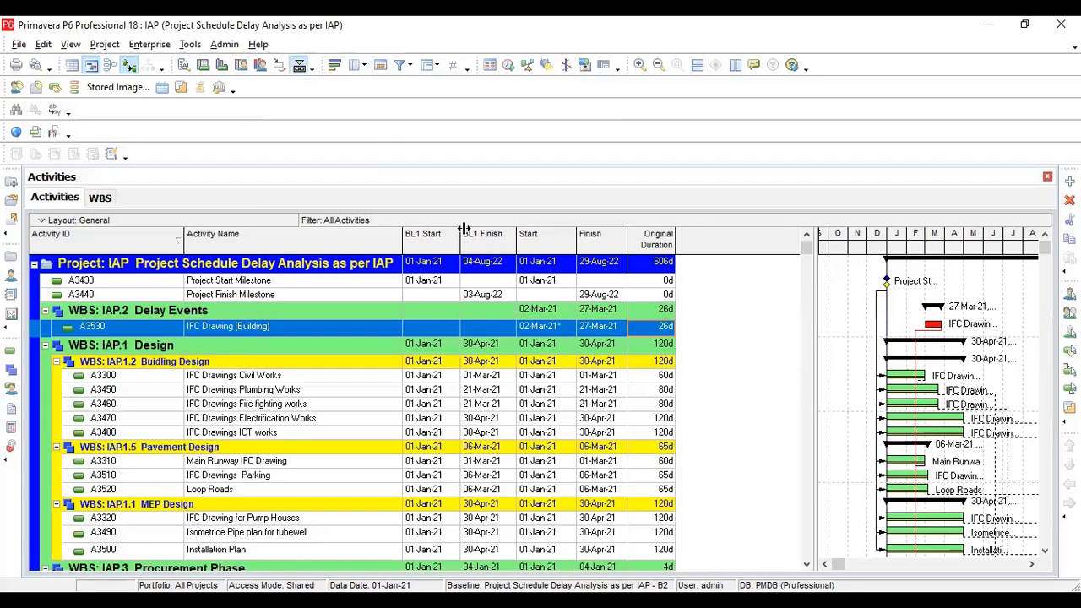